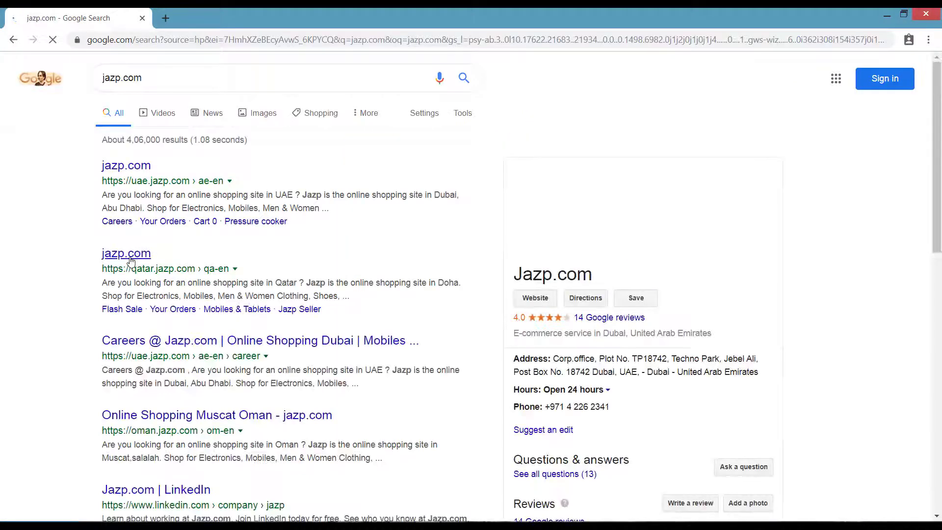
# Open the qatar.jazp.com result to reach the Qatar Jazp.com store
pyautogui.click(131, 262)
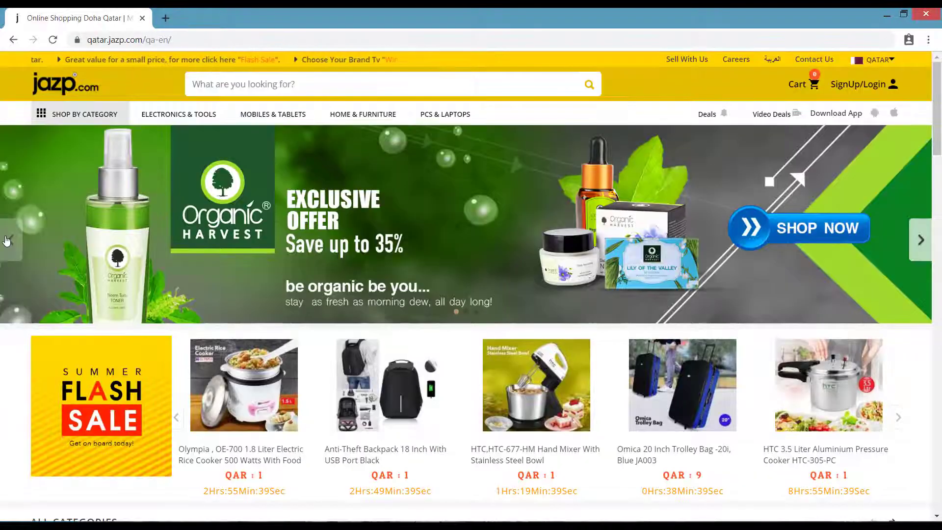
# Go back to the previous banner slide on the Qatar storefront carousel
pyautogui.click(7, 240)
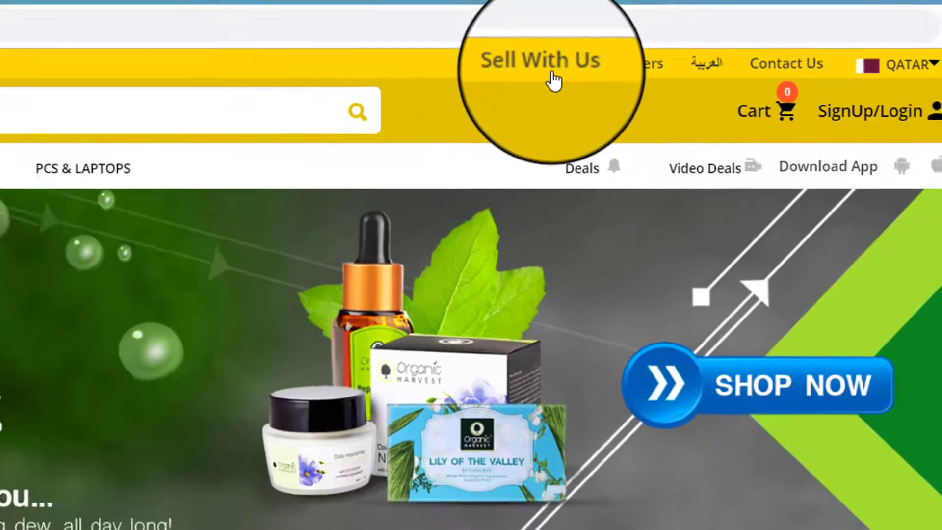
# Open the seller sign-up page and enter the seller's full name and e-mail address
pyautogui.click(500, 77)
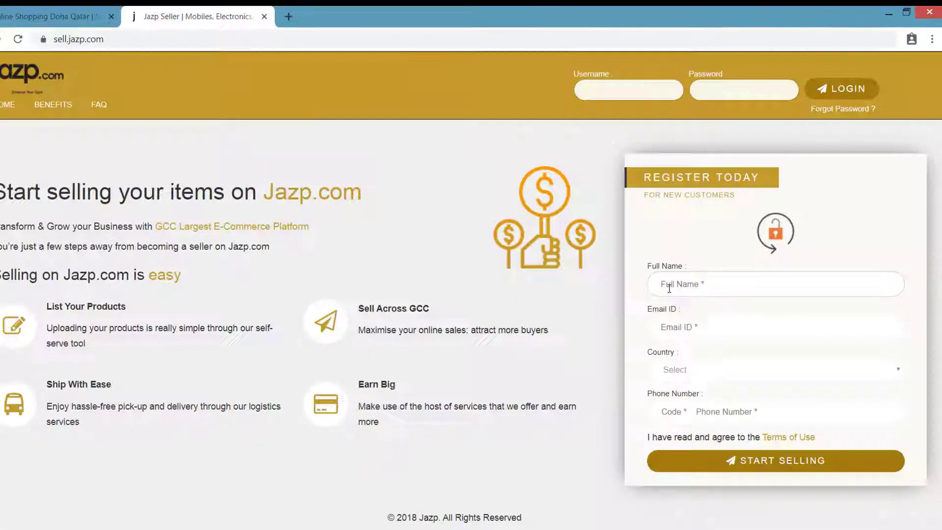
pyautogui.click(677, 278)
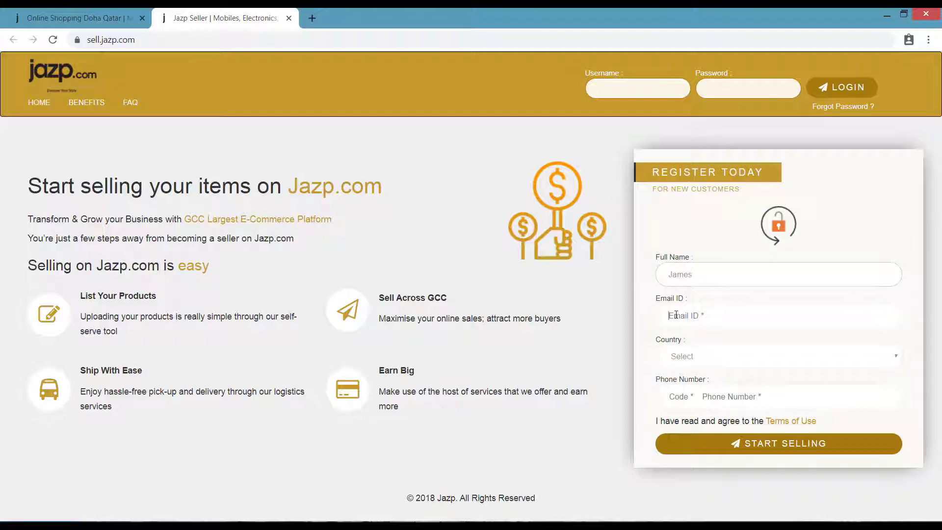
pyautogui.doubleClick(693, 274)
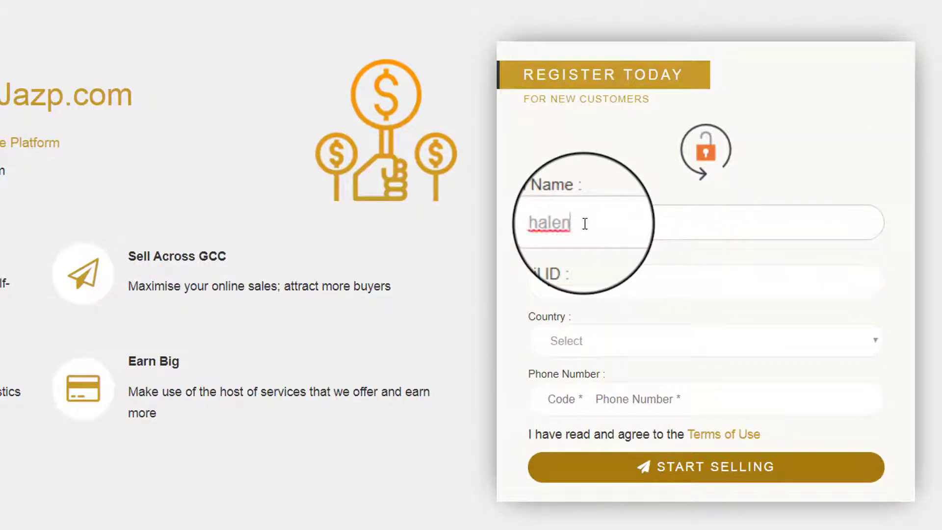
pyautogui.click(562, 289)
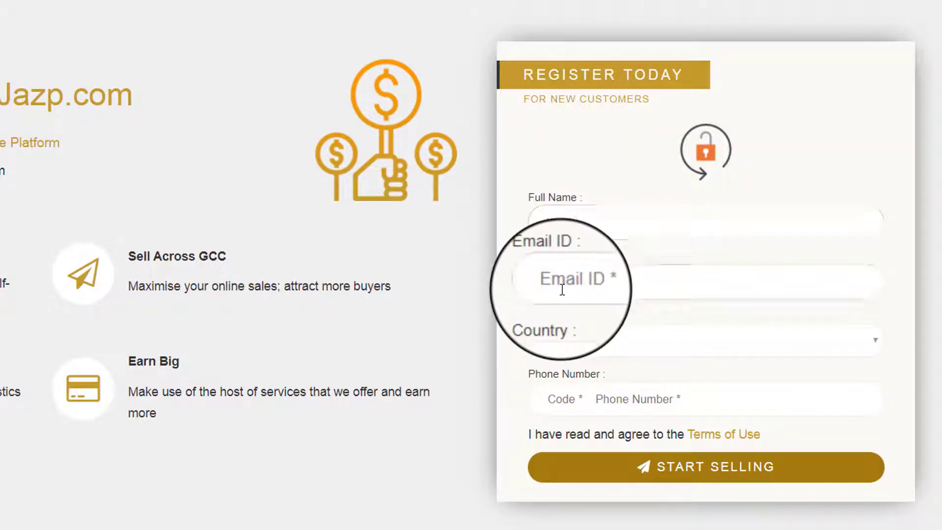
pyautogui.hotkey('ctrl', 'v')
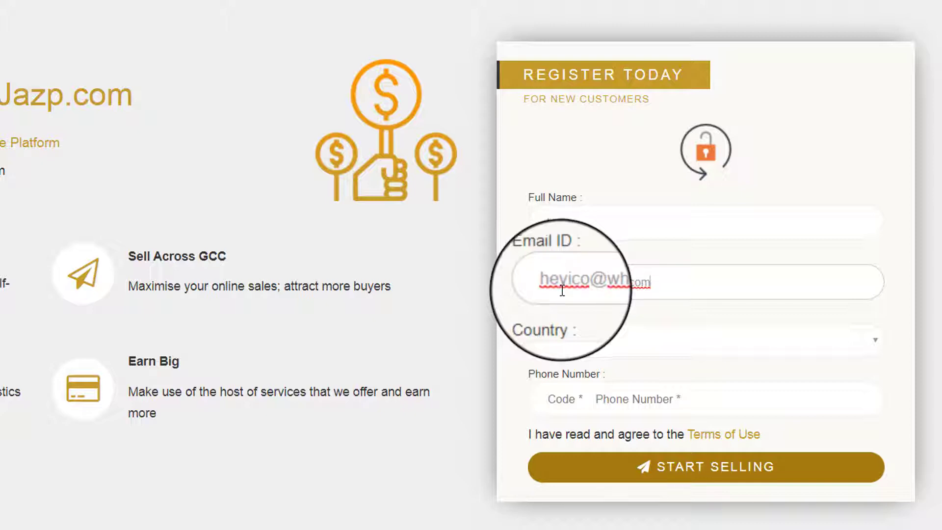
# Choose QATAR as the country, enter the phone number, and accept the Terms of Use
pyautogui.click(563, 341)
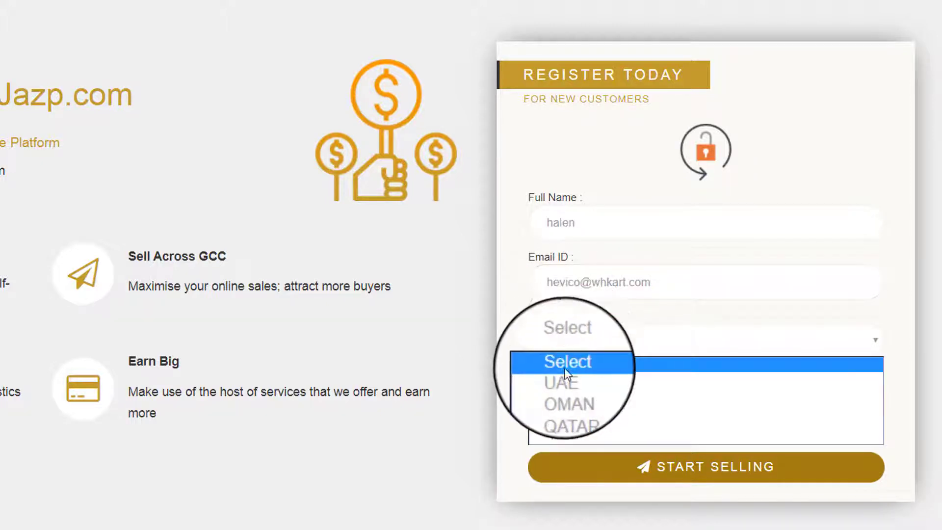
pyautogui.click(569, 406)
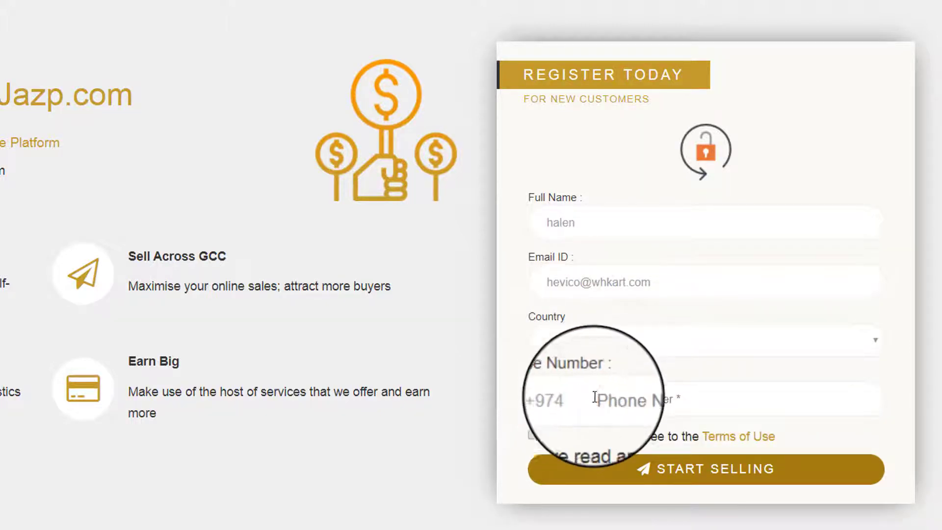
pyautogui.click(614, 398)
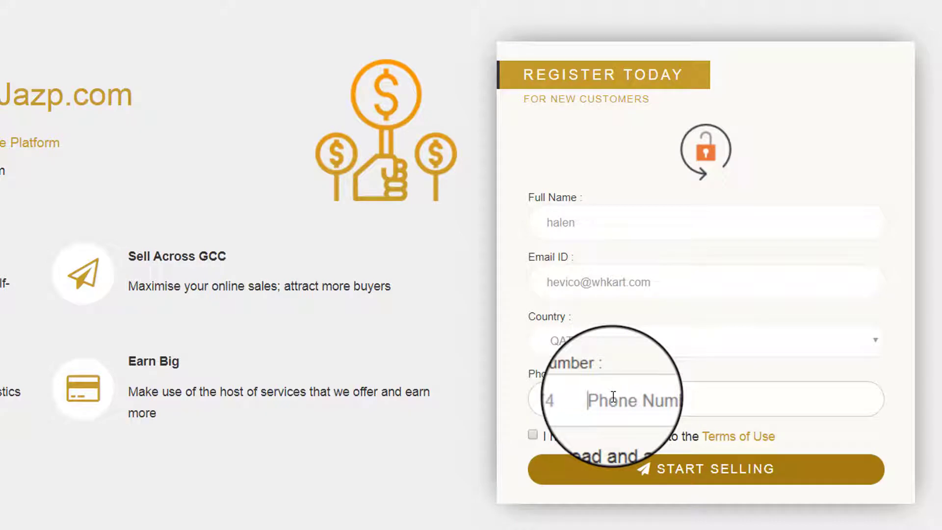
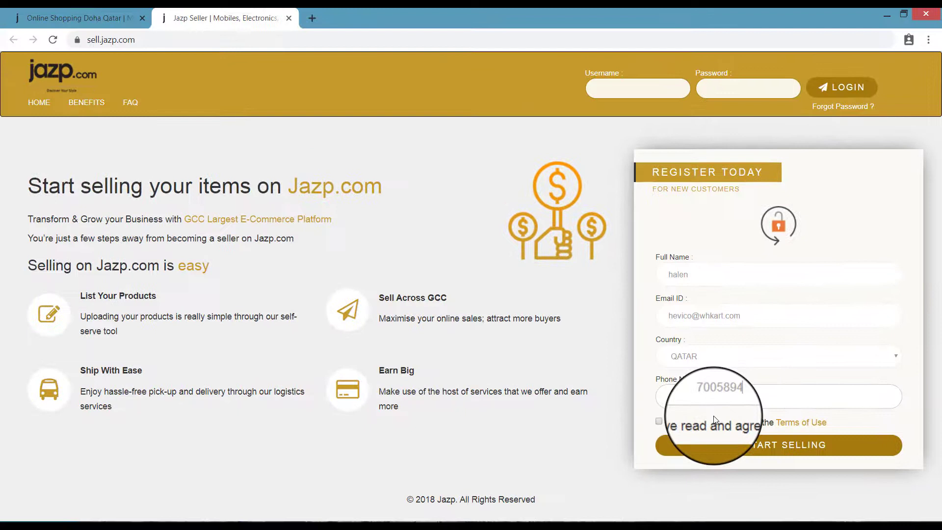
pyautogui.click(659, 422)
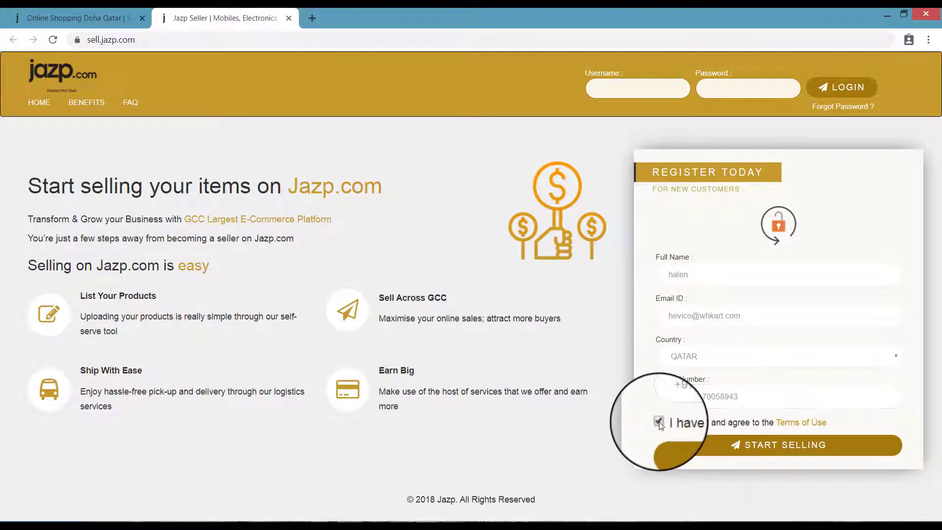
# Submit the registration form and confirm it with the one-time verification code
pyautogui.click(740, 450)
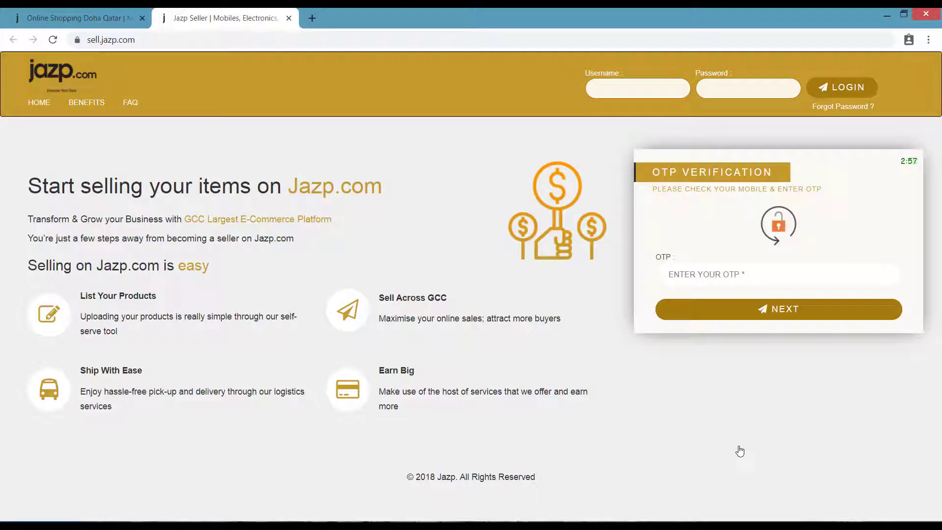
pyautogui.click(717, 273)
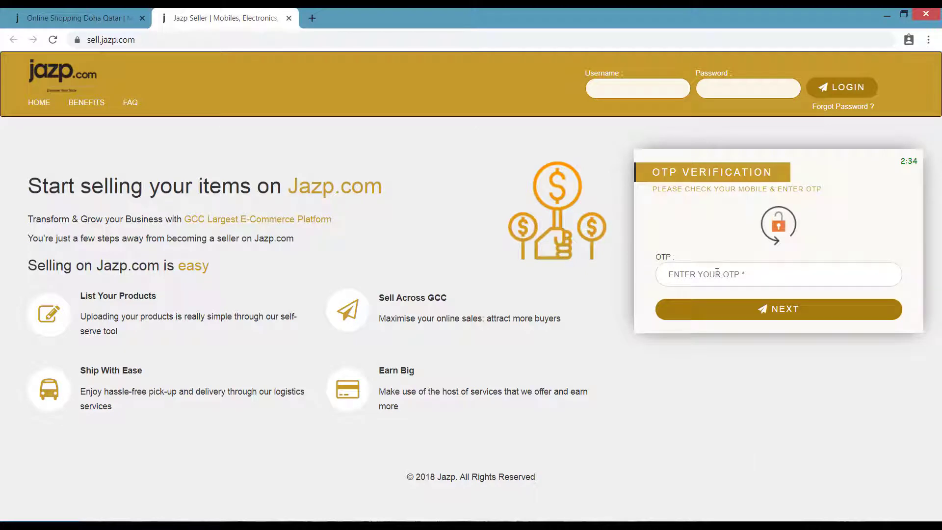
pyautogui.click(757, 314)
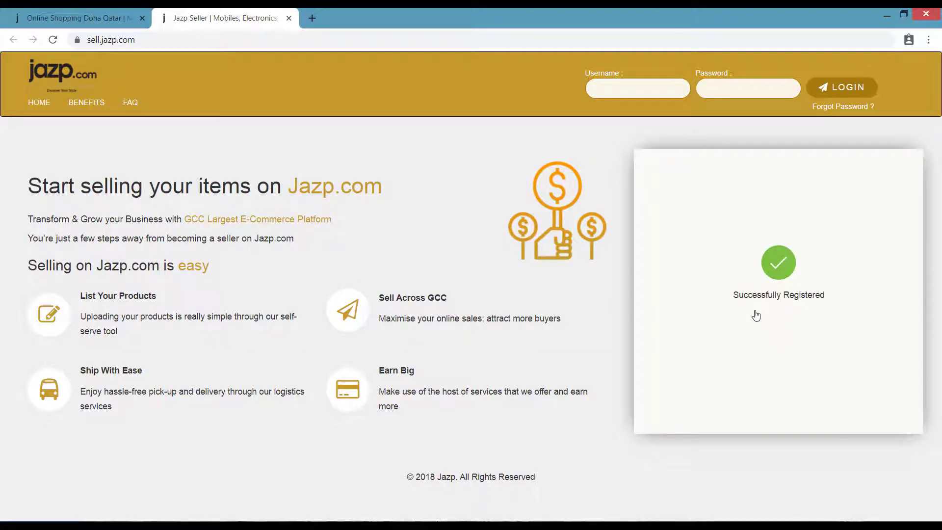
# Enter company name ABC, keep Doha as the city, and fill in the address
pyautogui.click(72, 276)
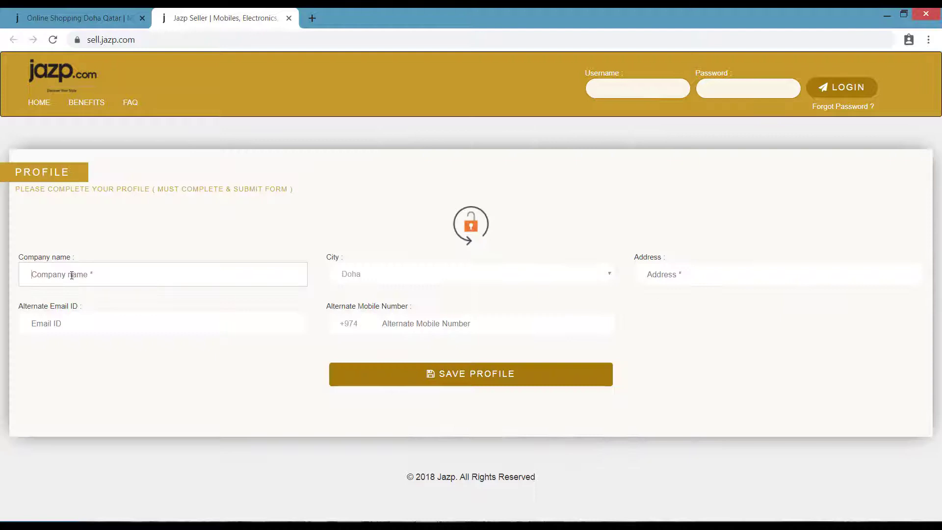
pyautogui.write('ABC')
pyautogui.click(364, 275)
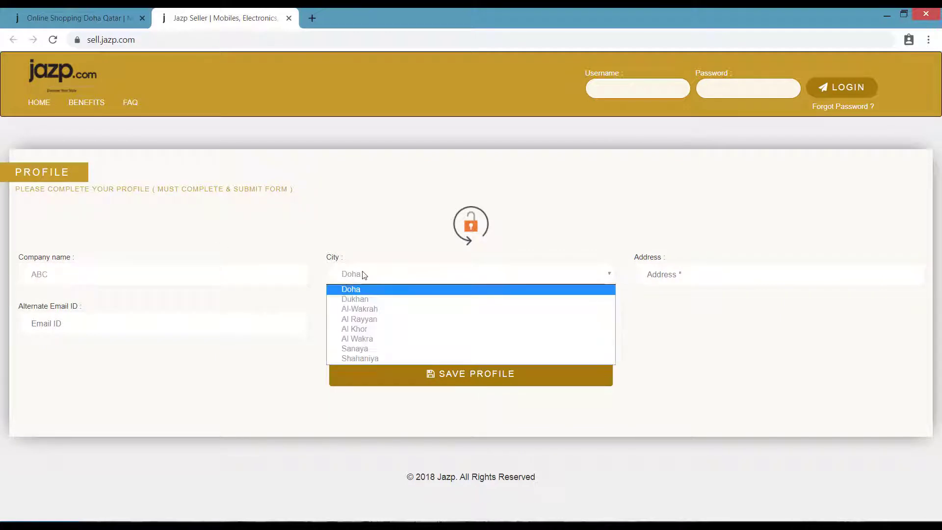
pyautogui.click(362, 291)
pyautogui.click(663, 273)
pyautogui.write('DOHA 123 , QTR')
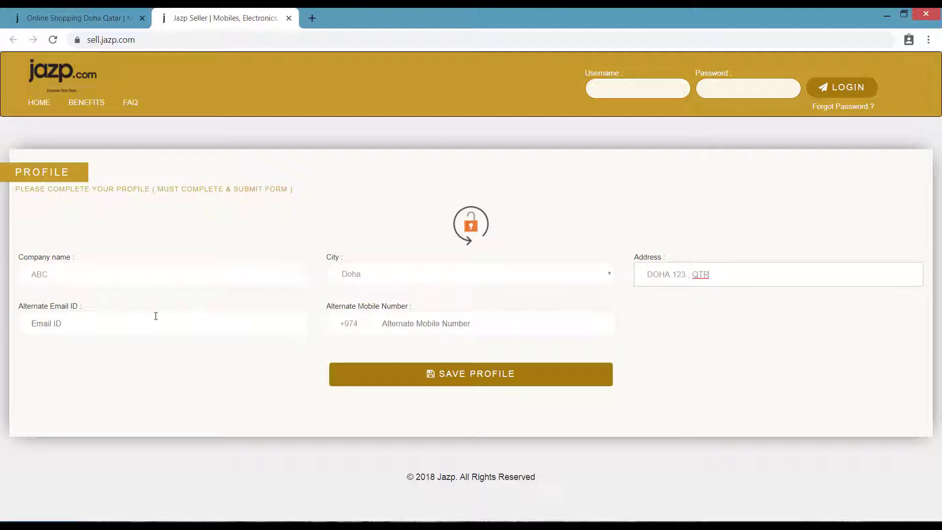
# Add the alternate e-mail and alternate mobile number, then save the profile
pyautogui.click(127, 319)
pyautogui.hotkey('ctrl', 'v')
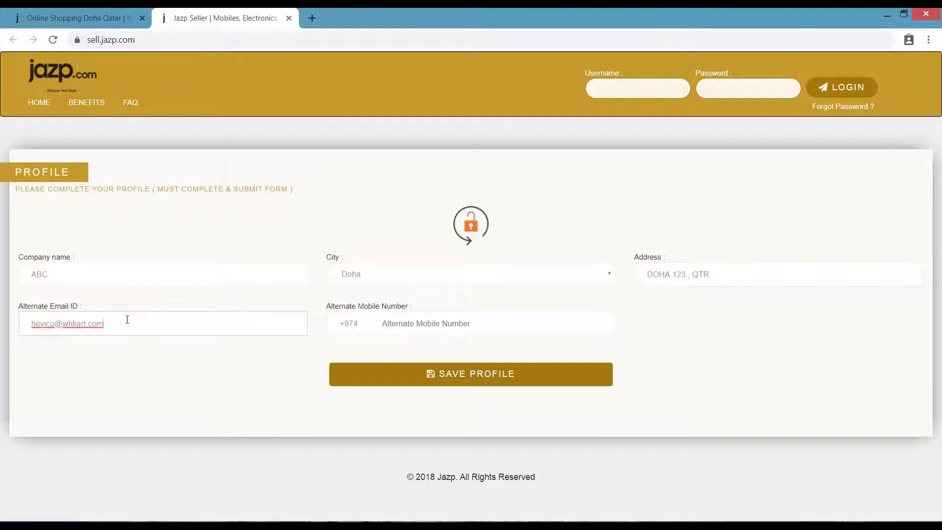
pyautogui.click(436, 329)
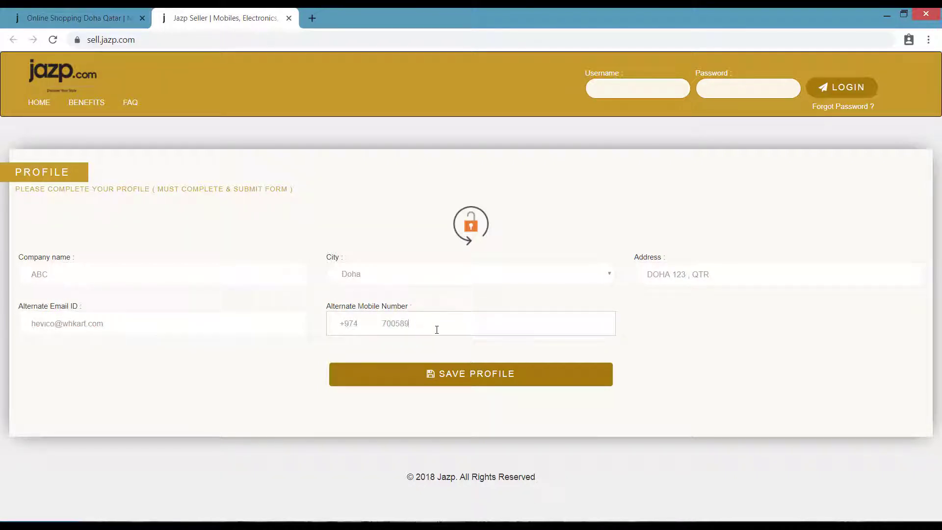
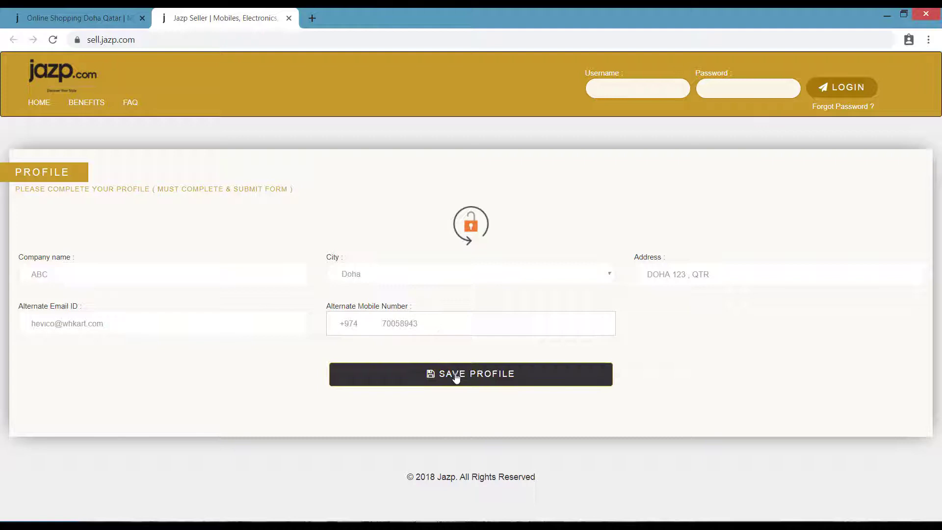
pyautogui.click(457, 376)
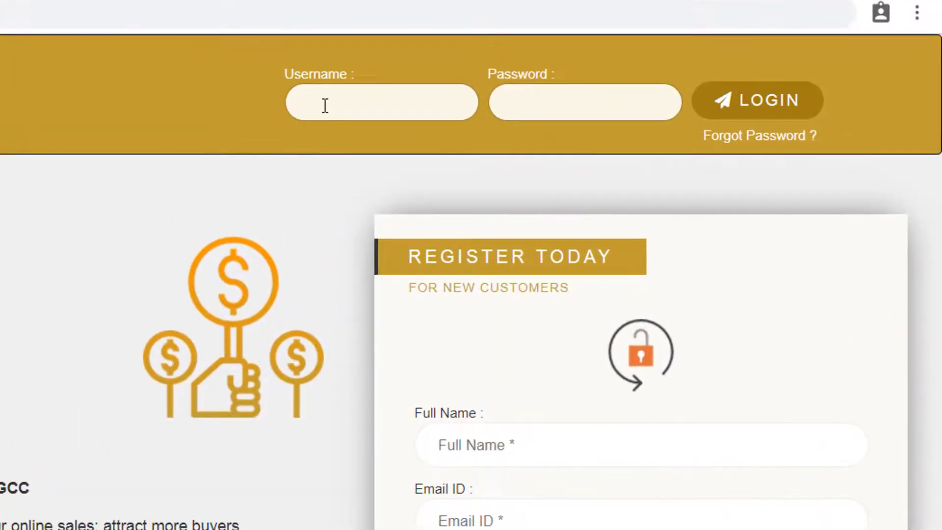
# Log in with the new seller account's username and password
pyautogui.click(607, 89)
pyautogui.write('JASA0474')
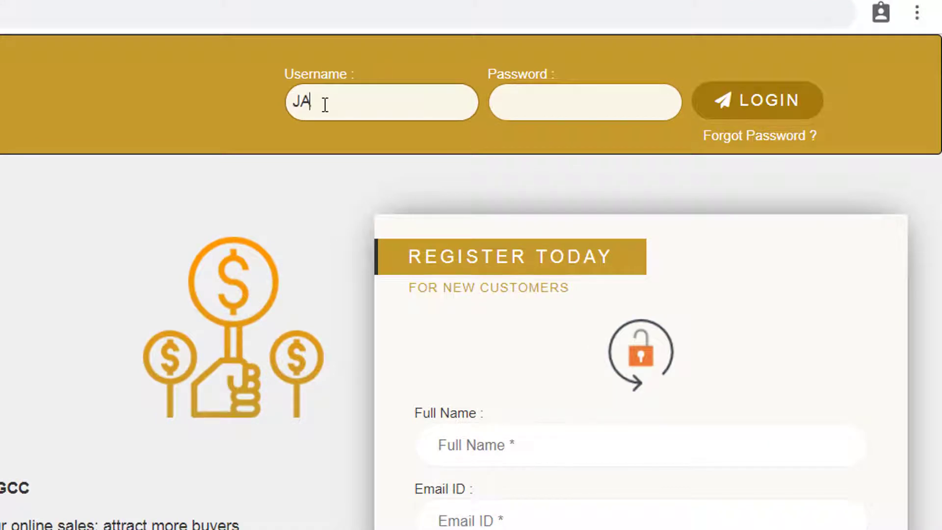
pyautogui.press('Tab')
pyautogui.hotkey('ctrl', 'v')
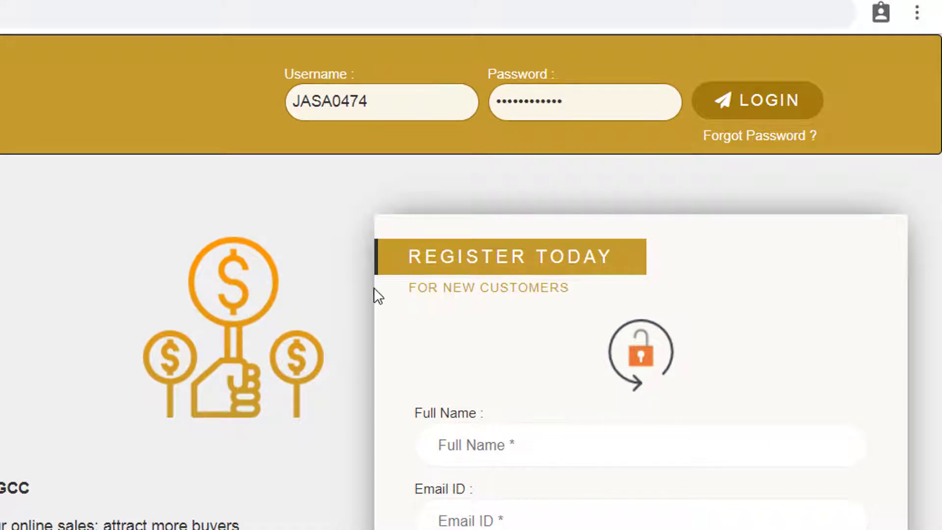
pyautogui.click(752, 105)
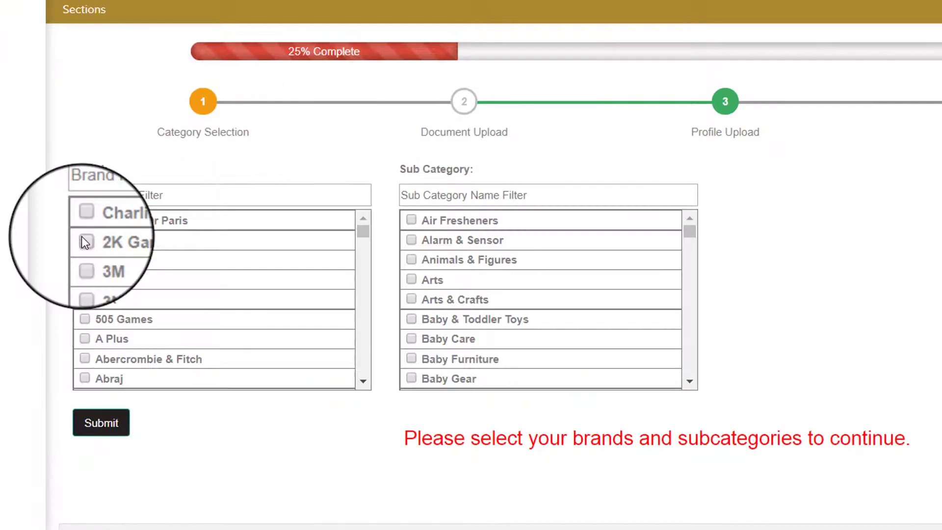
# Select brands 2K Games and 3NS plus Arts, Arts & Crafts, Baby & Toddler Toys, Baby Care; submit and continue
pyautogui.click(86, 242)
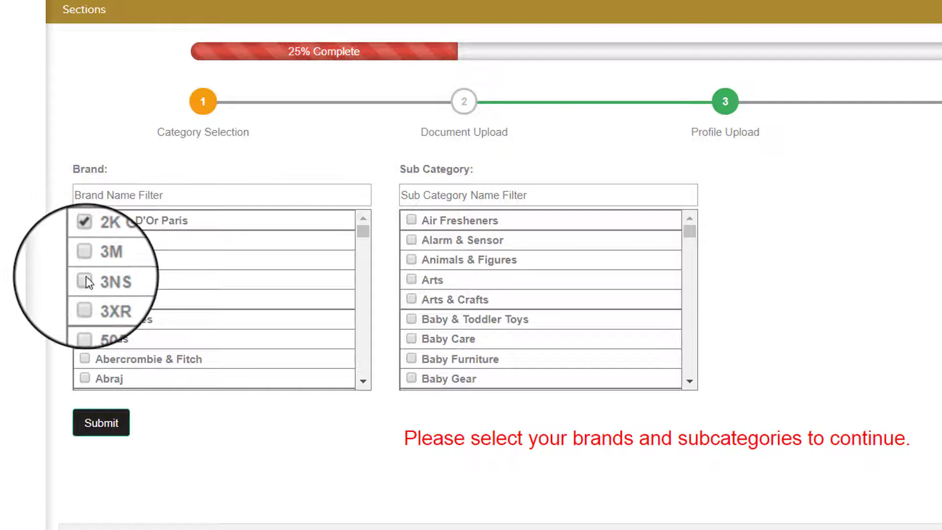
pyautogui.click(85, 280)
pyautogui.click(411, 280)
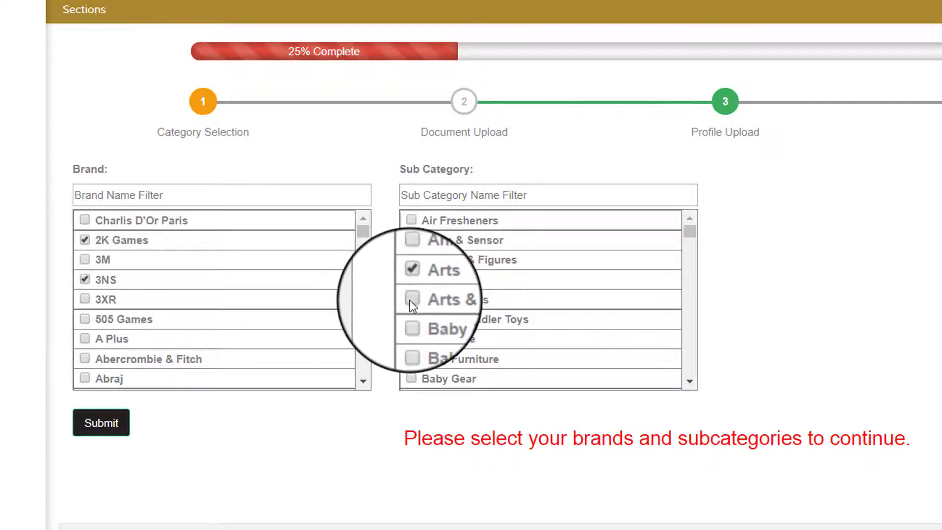
pyautogui.click(410, 301)
pyautogui.click(412, 325)
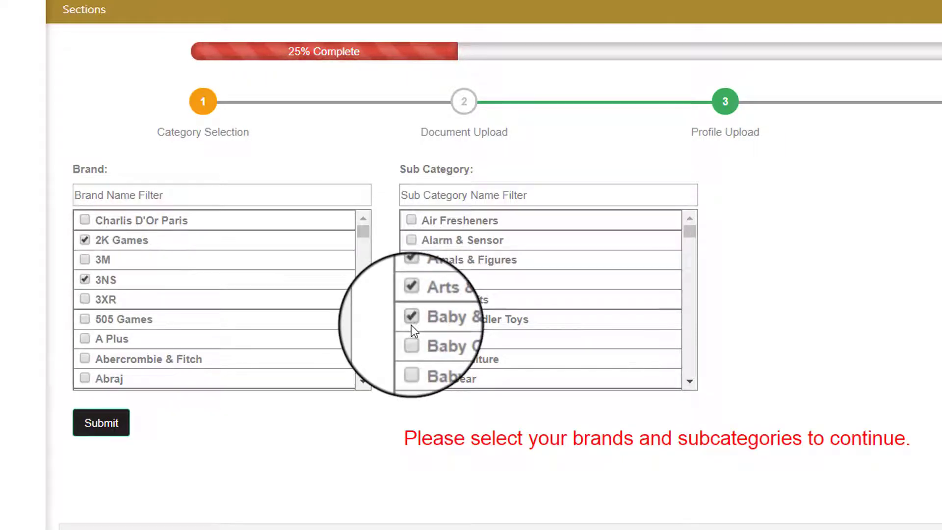
pyautogui.click(413, 339)
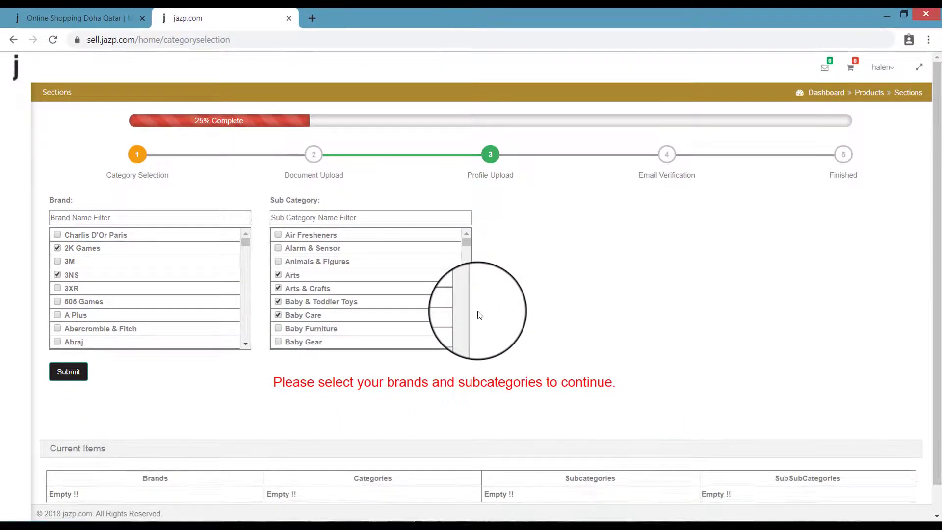
pyautogui.scroll(-1, 79, 381)
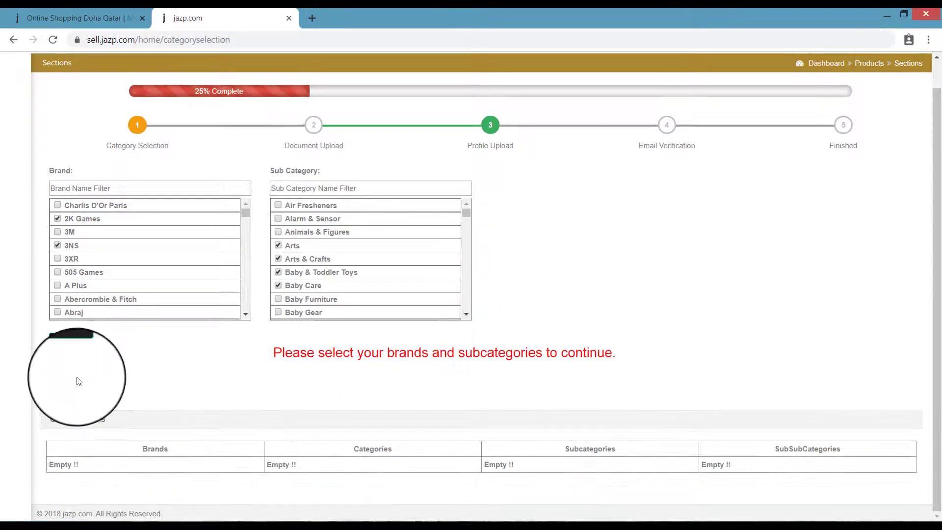
pyautogui.click(68, 348)
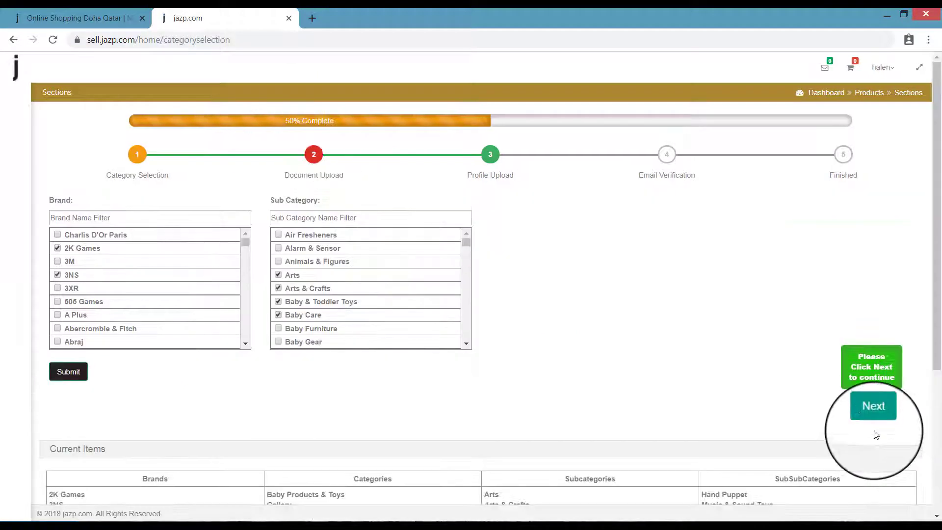
pyautogui.click(874, 416)
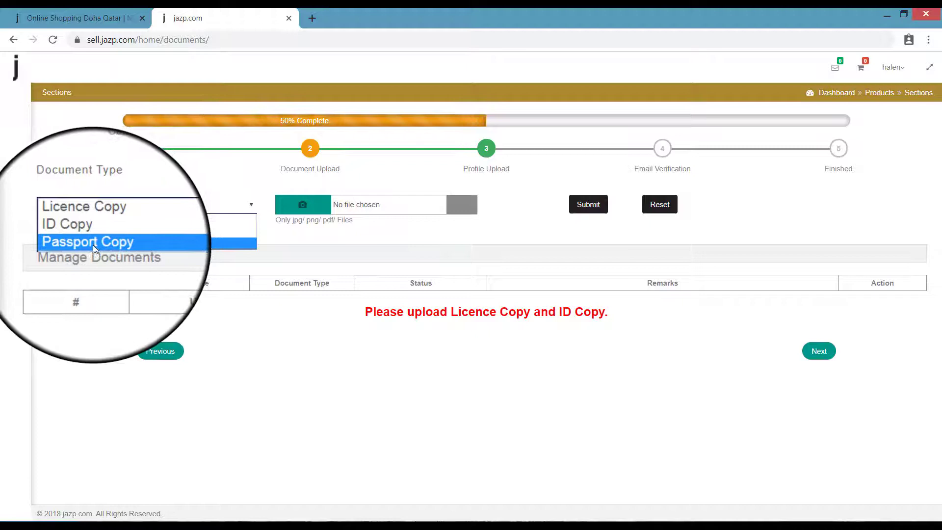
# Upload passport.jpg as the Passport Copy document
pyautogui.click(93, 246)
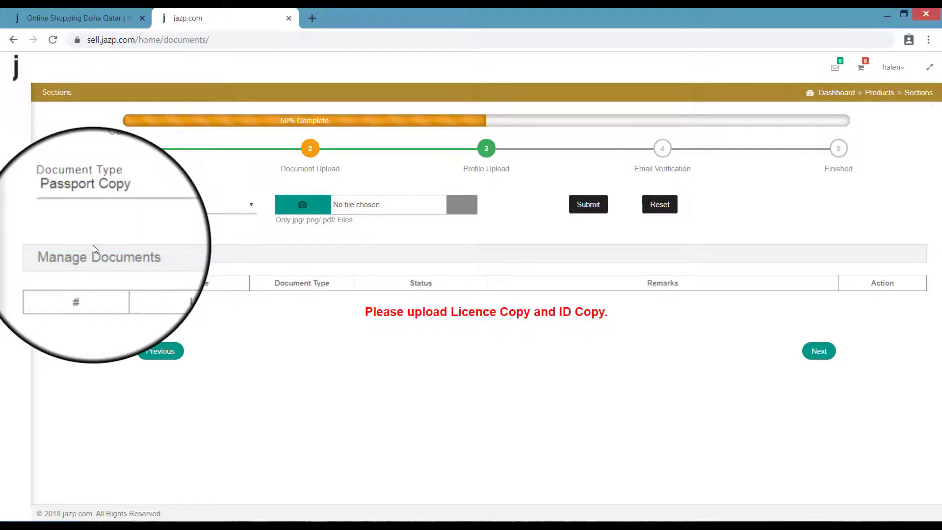
pyautogui.click(363, 205)
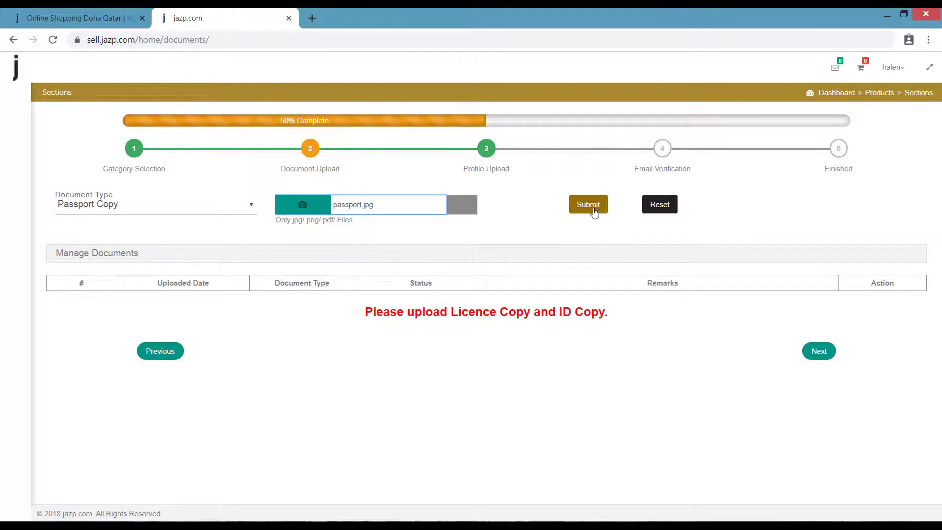
pyautogui.click(592, 210)
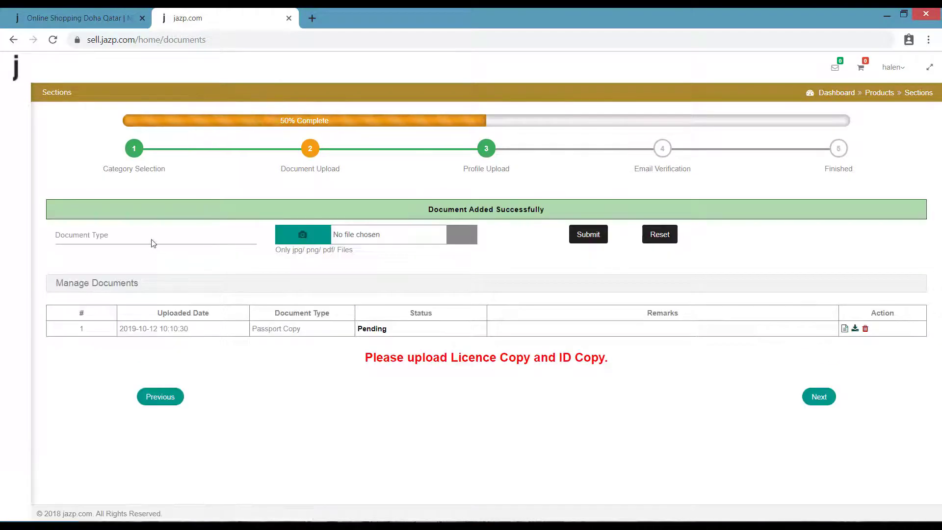
# Upload license.JPG as the Licence Copy document
pyautogui.click(152, 239)
pyautogui.click(138, 248)
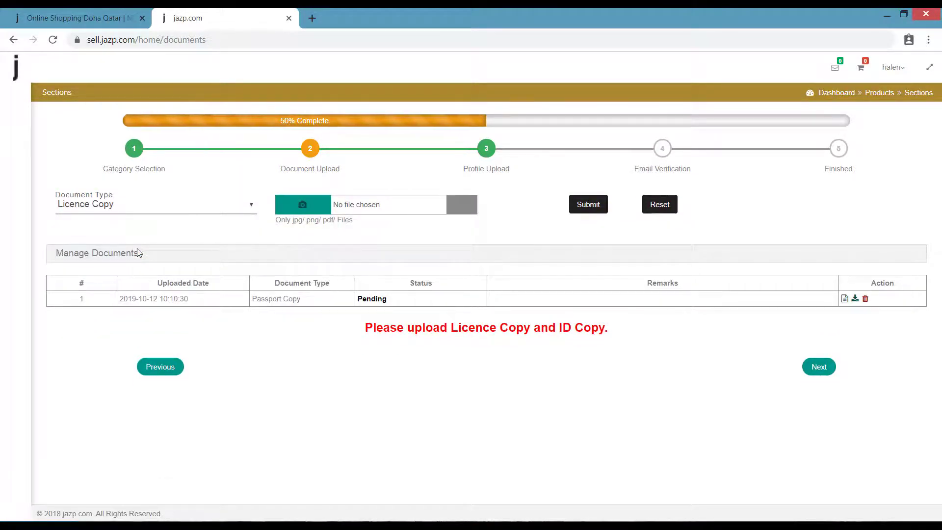
pyautogui.click(400, 208)
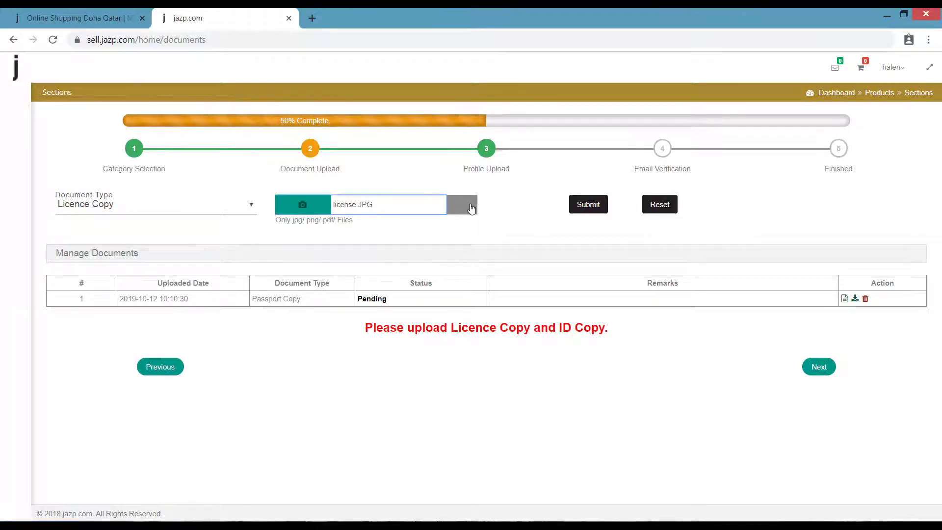
pyautogui.click(583, 208)
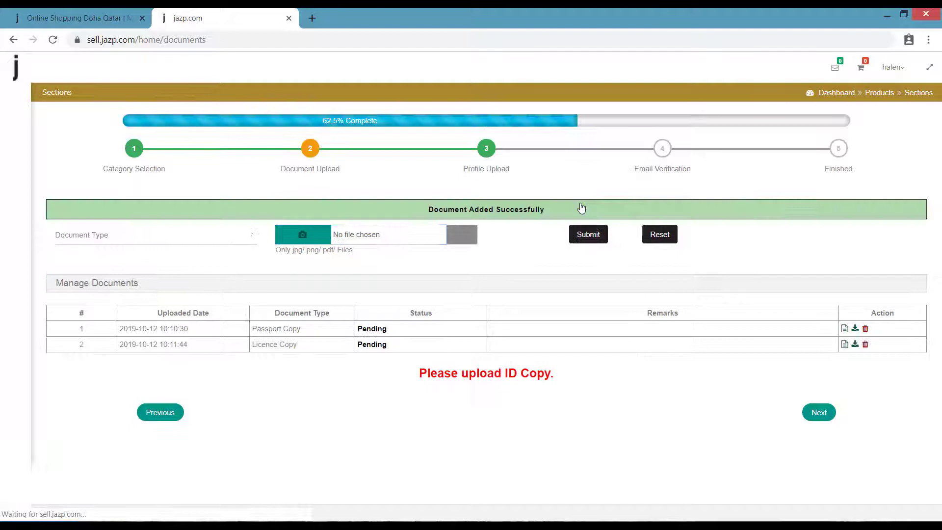
# Upload ID.jpg as the ID Copy document
pyautogui.click(169, 203)
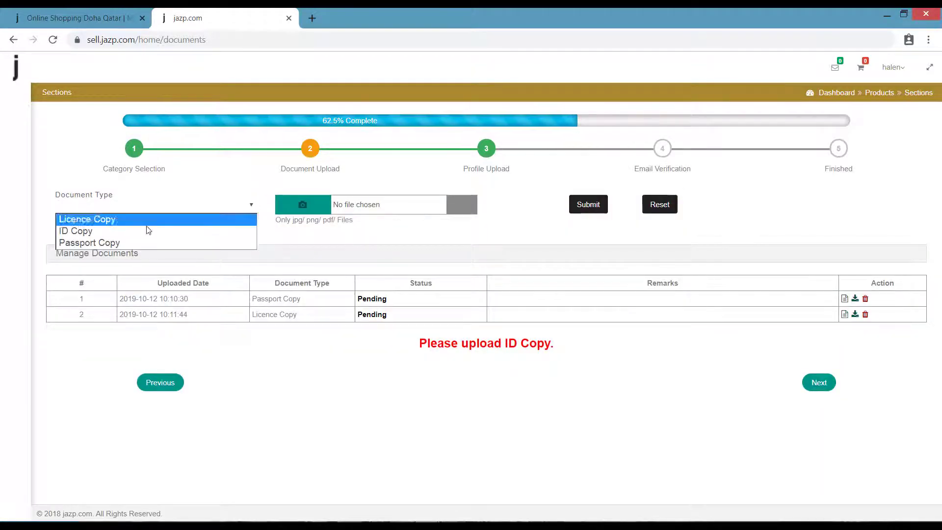
pyautogui.click(139, 236)
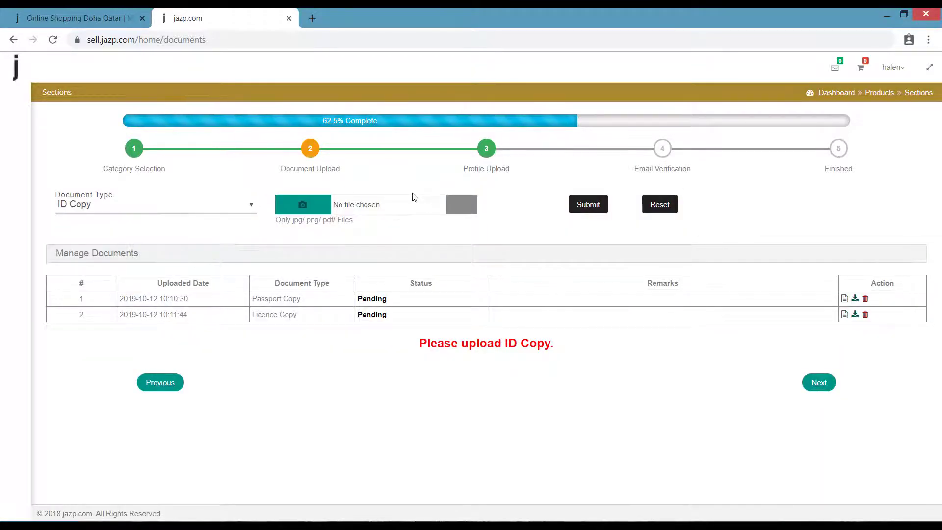
pyautogui.click(409, 206)
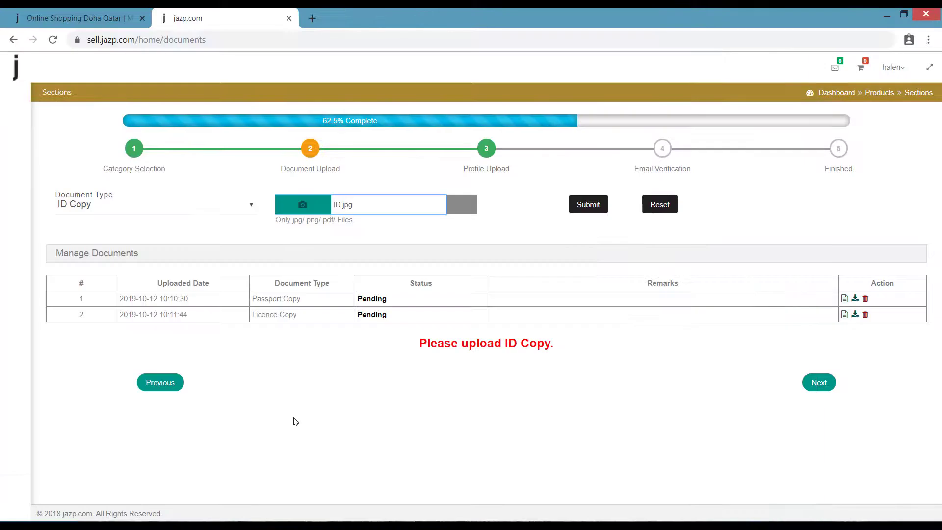
pyautogui.click(595, 208)
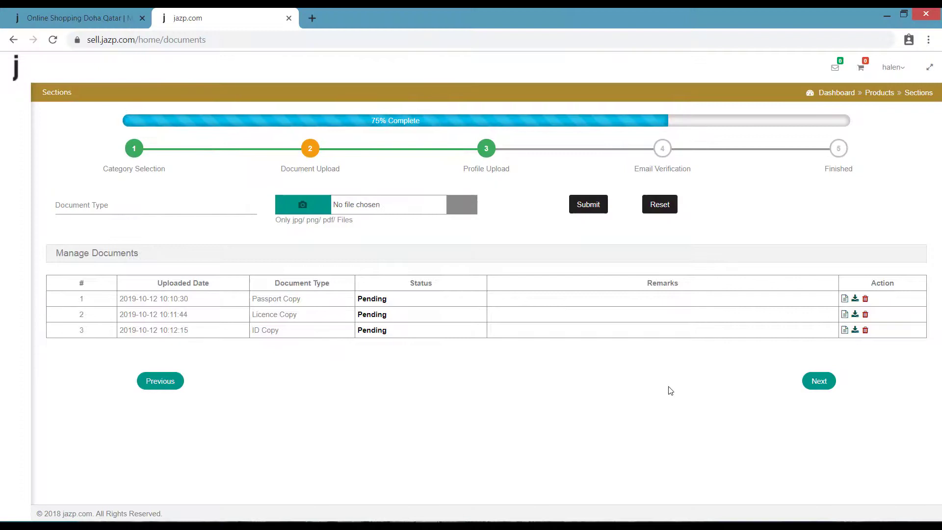
# Continue past the documents and Profile Update pages to Email Verification
pyautogui.click(818, 383)
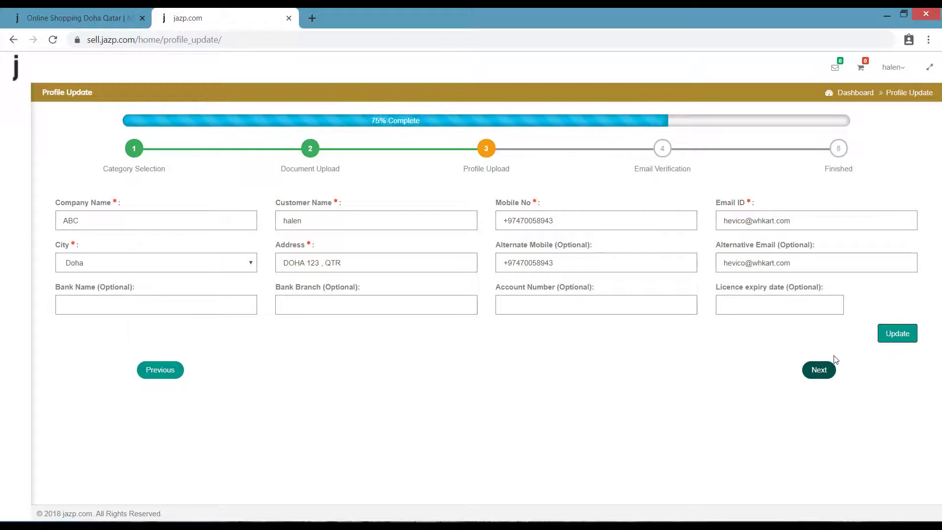
pyautogui.click(819, 372)
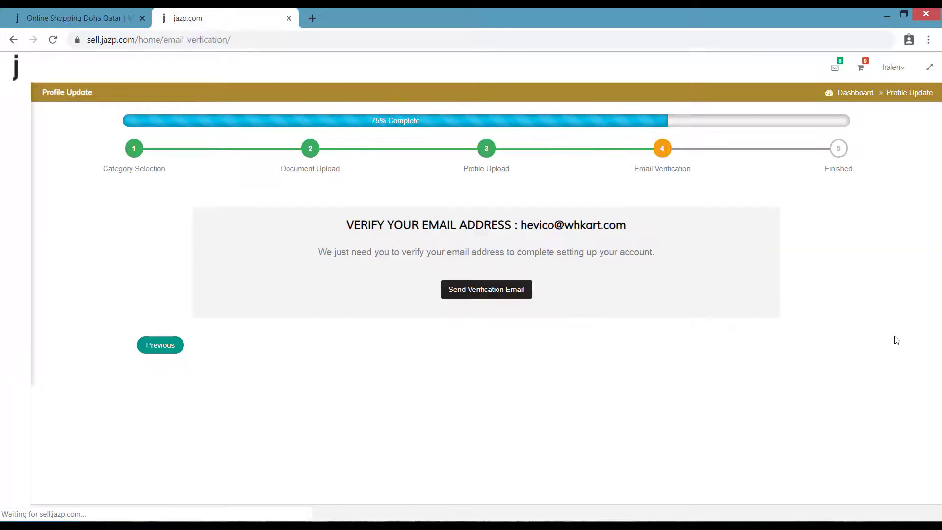
# Request a verification email, then paste and submit the emailed one-time code
pyautogui.click(467, 296)
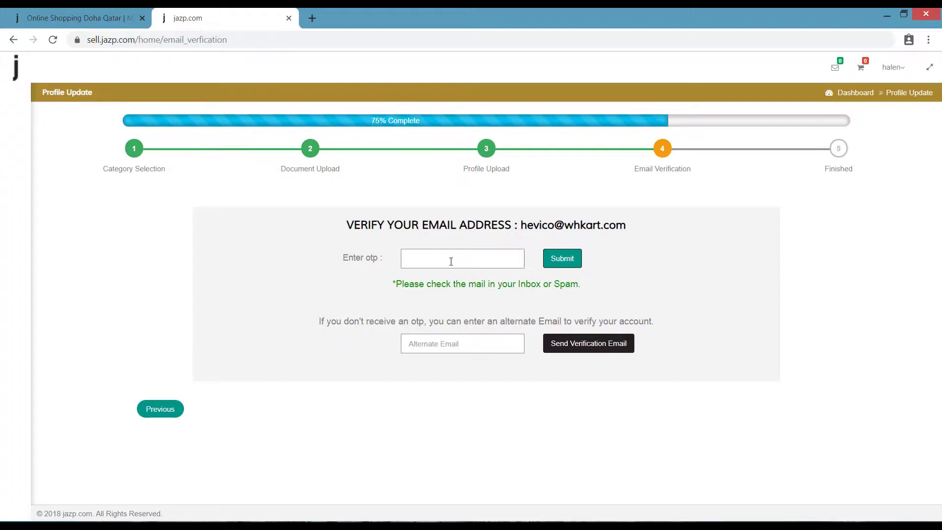
pyautogui.click(451, 261)
pyautogui.hotkey('ctrl', 'v')
pyautogui.click(567, 264)
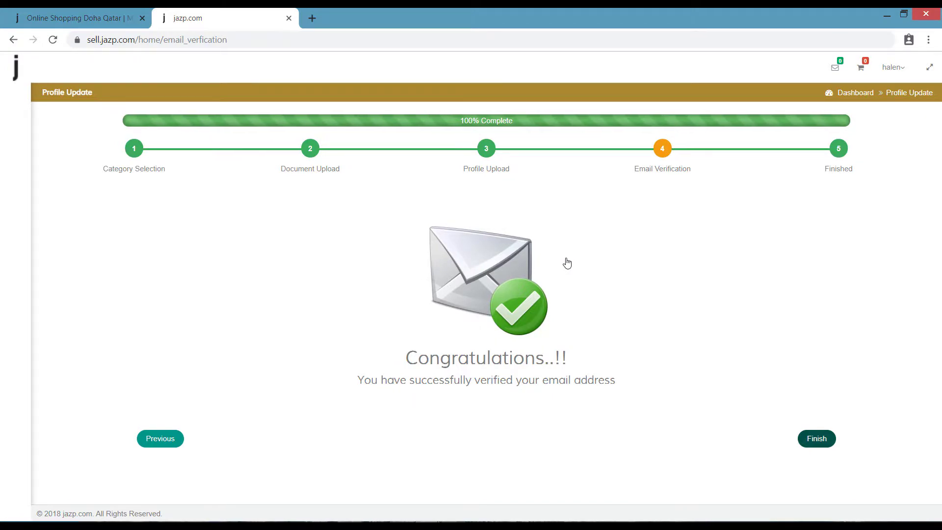
# Finish the registration so 'Thank You For Registering!' appears with all five steps done
pyautogui.click(825, 444)
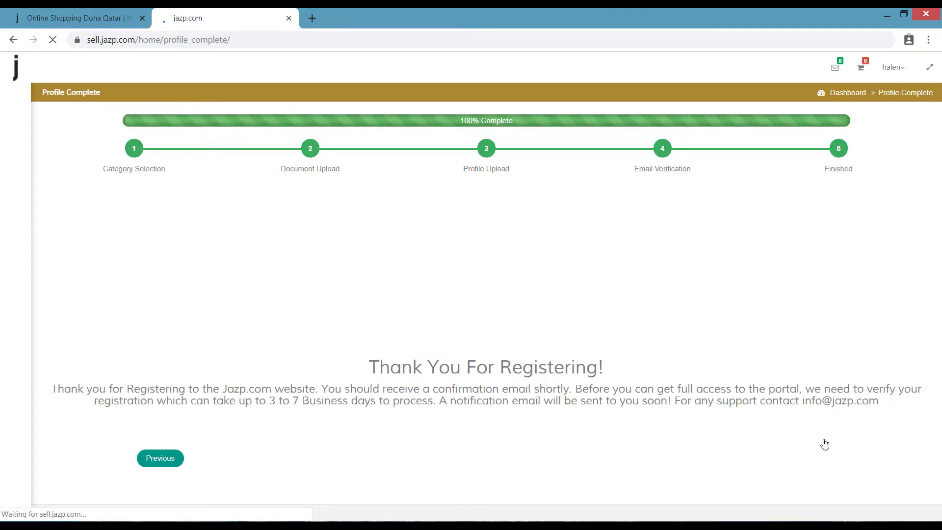